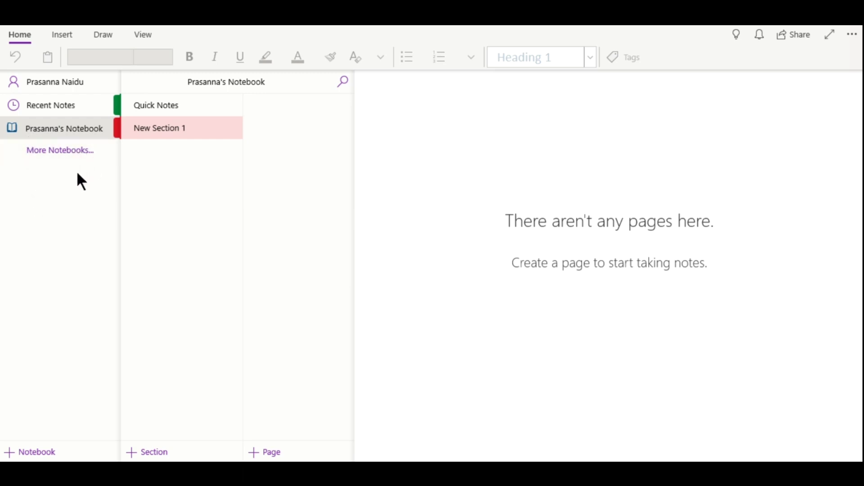
- Add a new notebook called Case Details from the notebook pane's right-click menu
right_click(28, 184)
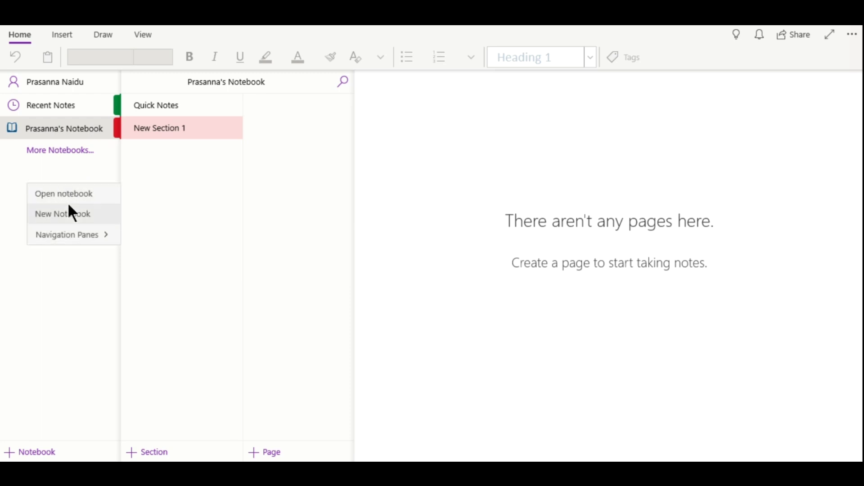
left_click(37, 216)
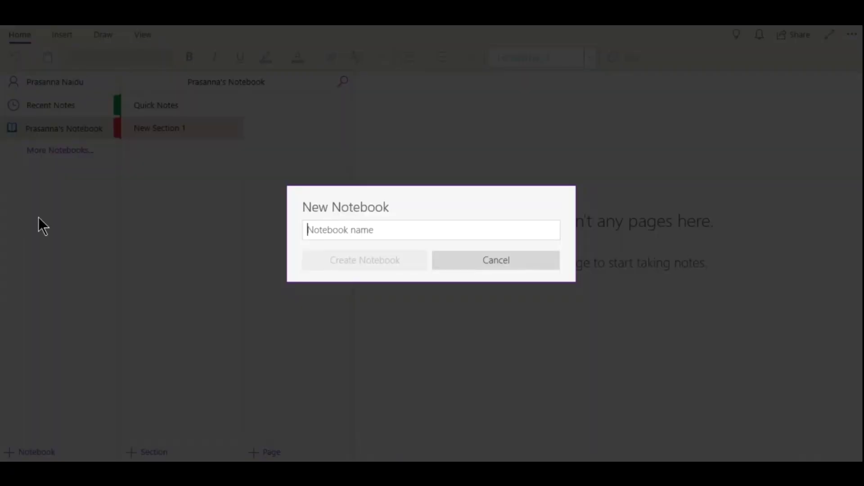
type("Case Details")
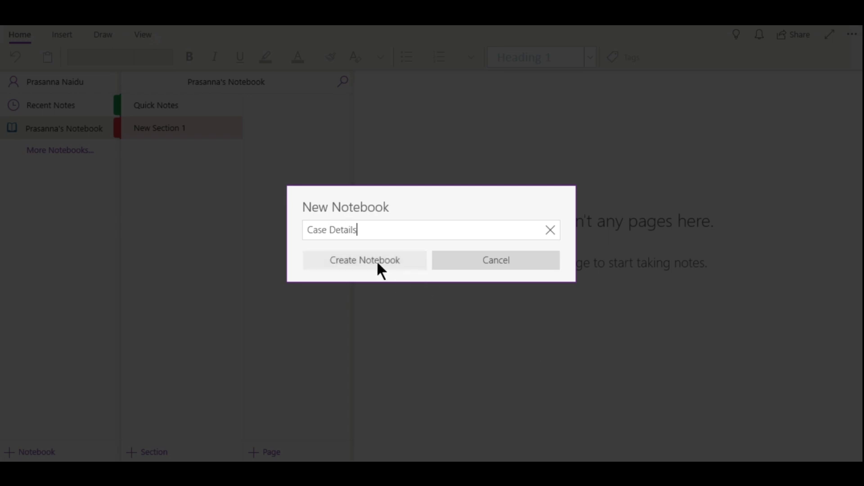
left_click(376, 263)
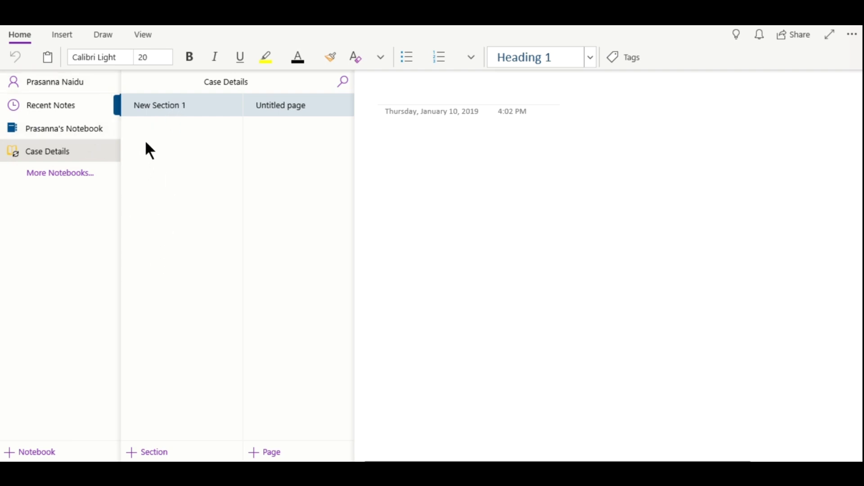
- Add a new section named High Court to the Case Details notebook
right_click(149, 153)
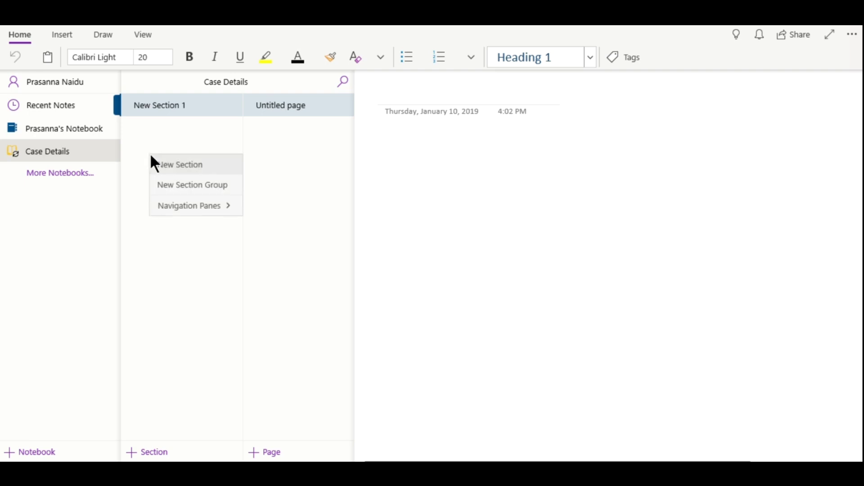
left_click(181, 168)
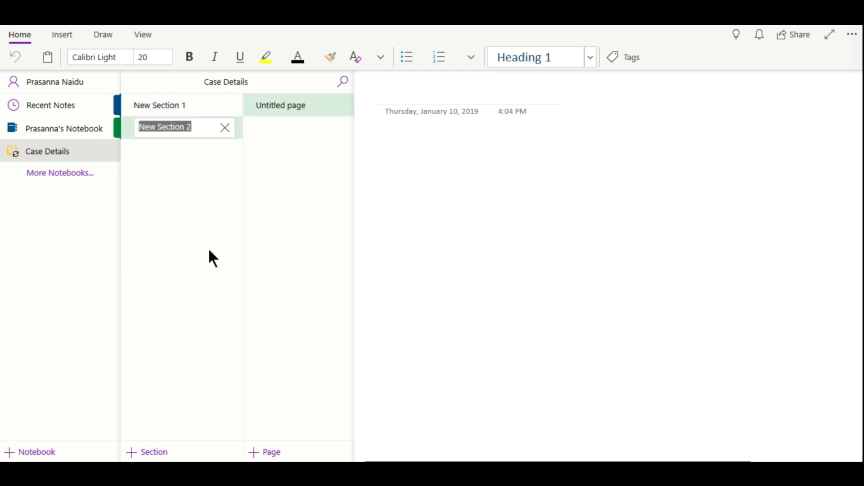
type("High ")
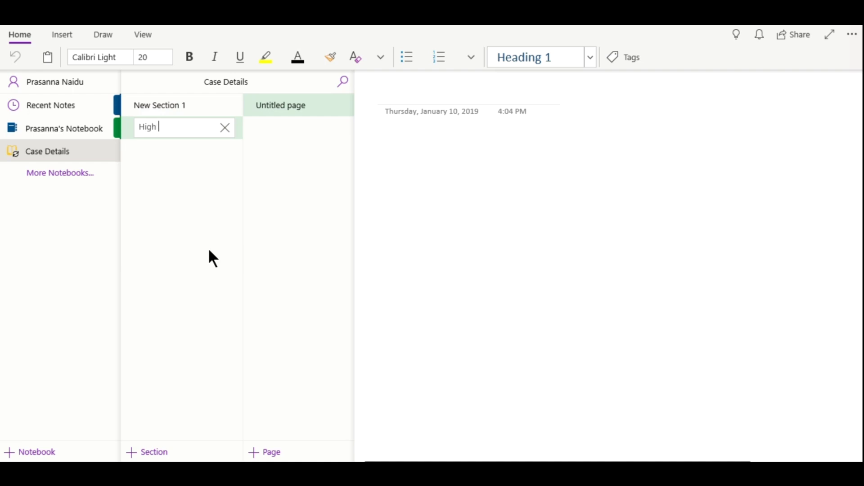
type("Court")
key("Return")
- Rename New Section 1 to Supreme Court
left_click(167, 106)
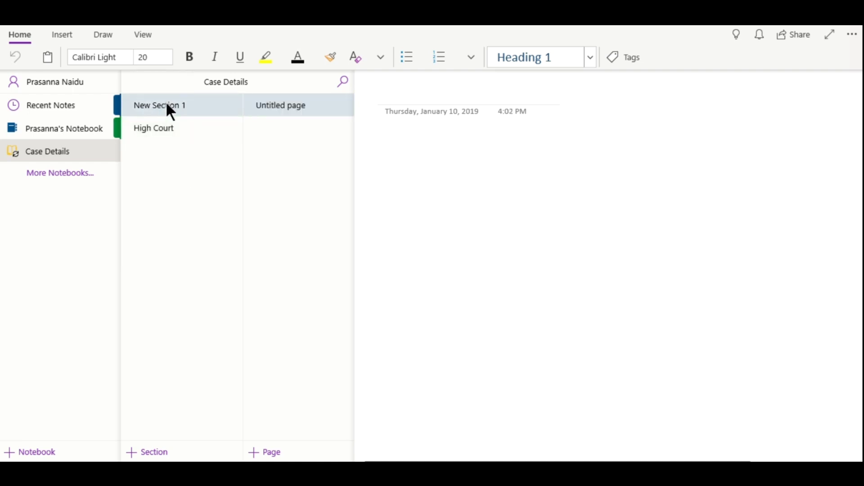
double_click(166, 106)
type("Supre")
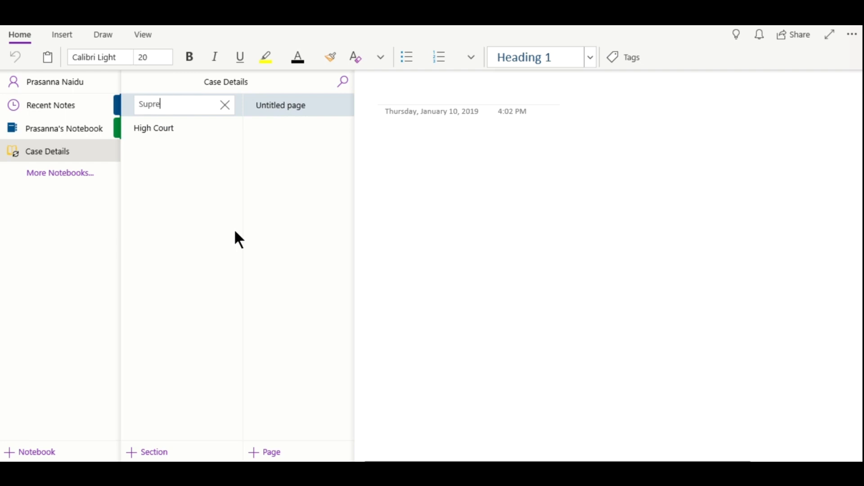
type("me Court")
key("Return")
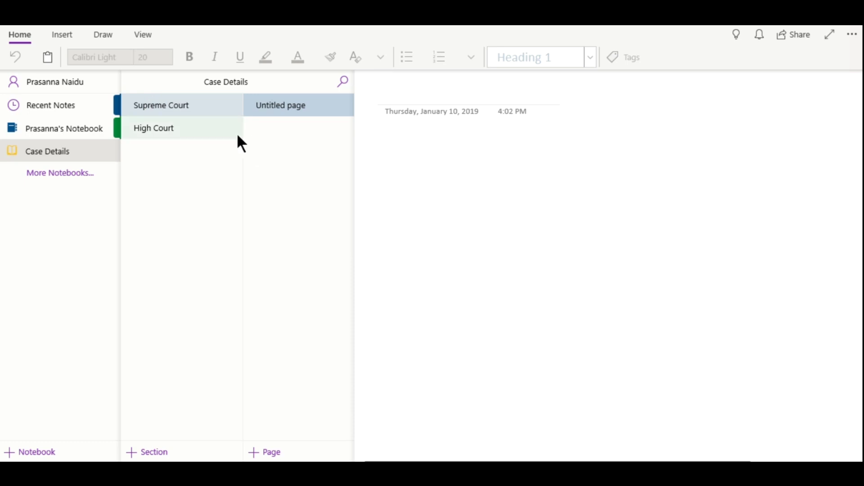
right_click(270, 129)
- Add a new page titled Case Notes to the Supreme Court section
left_click(295, 144)
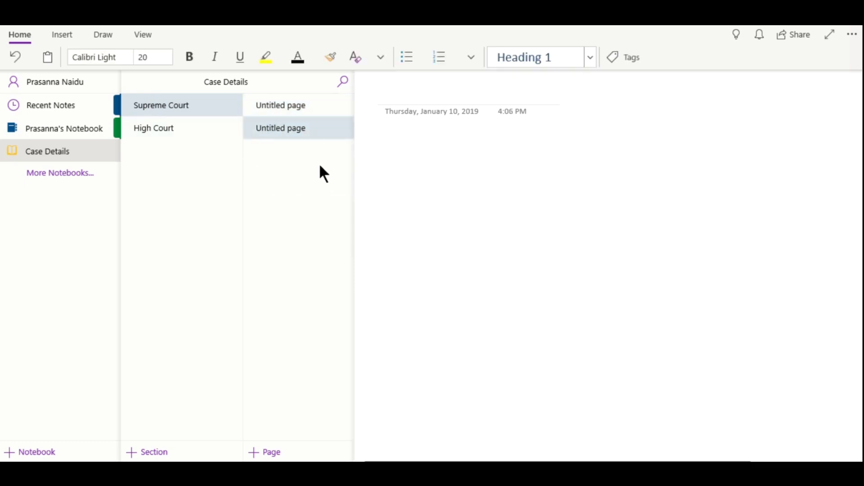
left_click(279, 134)
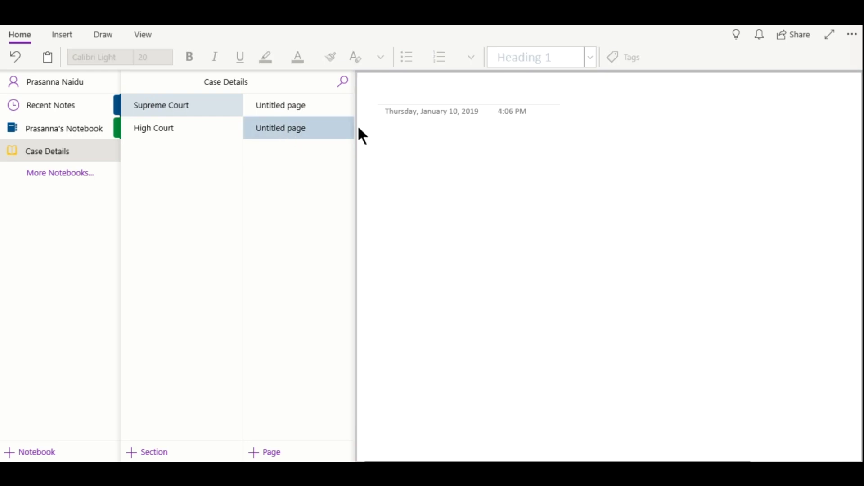
left_click(428, 89)
type("Ca")
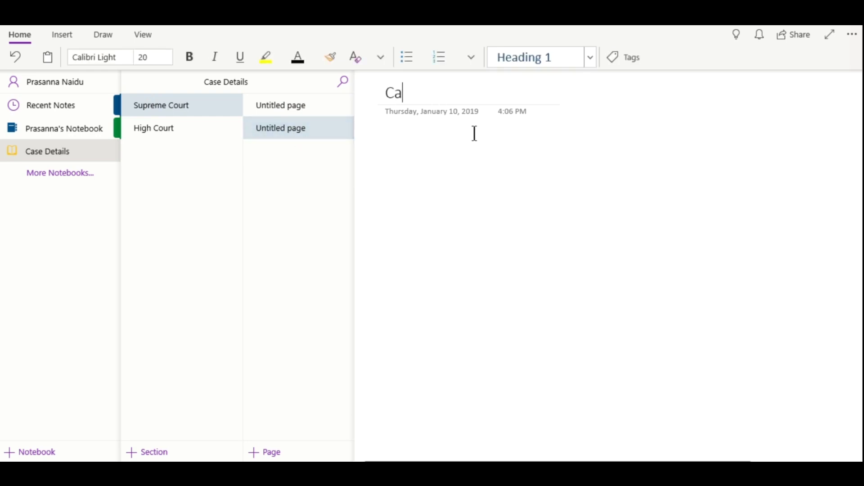
type("se Notes")
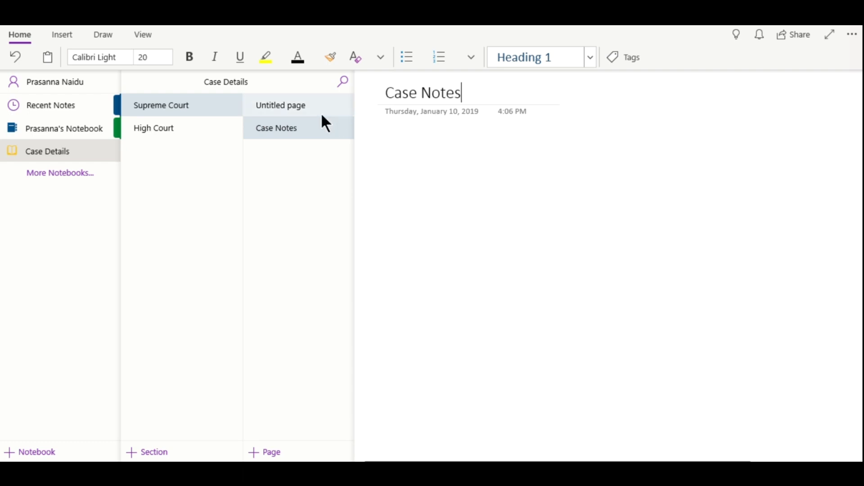
- Title the remaining untitled Supreme Court page Client Details
left_click(302, 105)
left_click(459, 90)
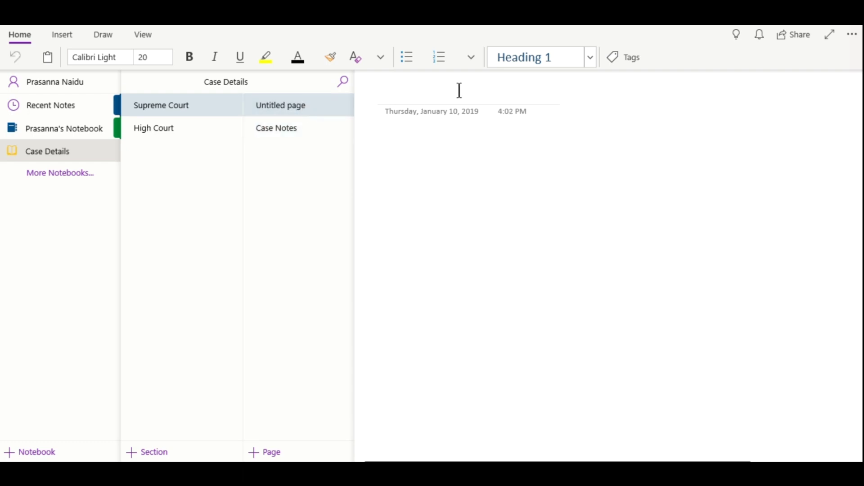
type("Client Details")
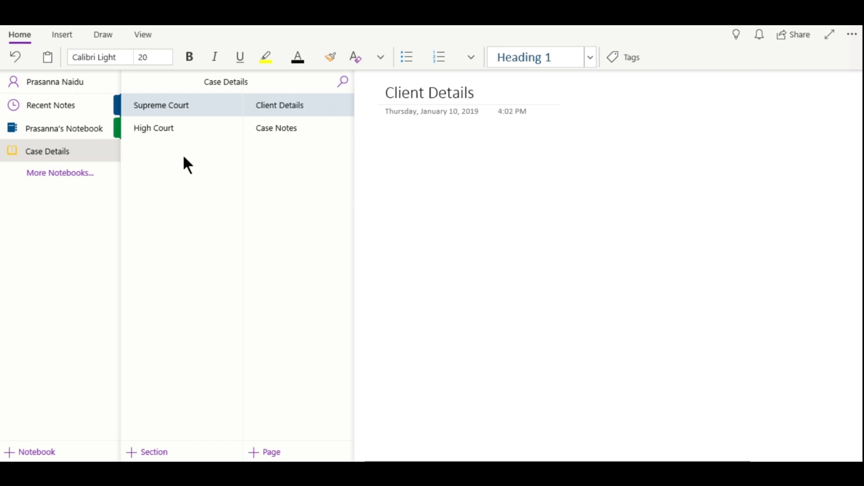
left_click(174, 125)
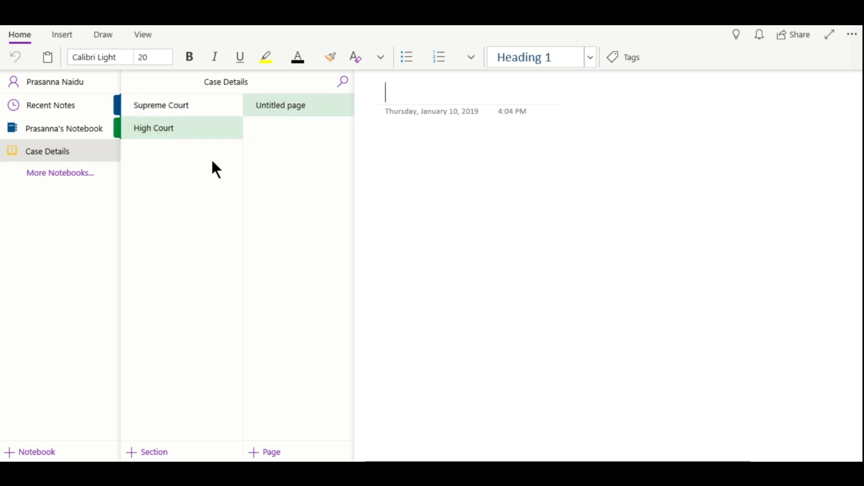
right_click(290, 135)
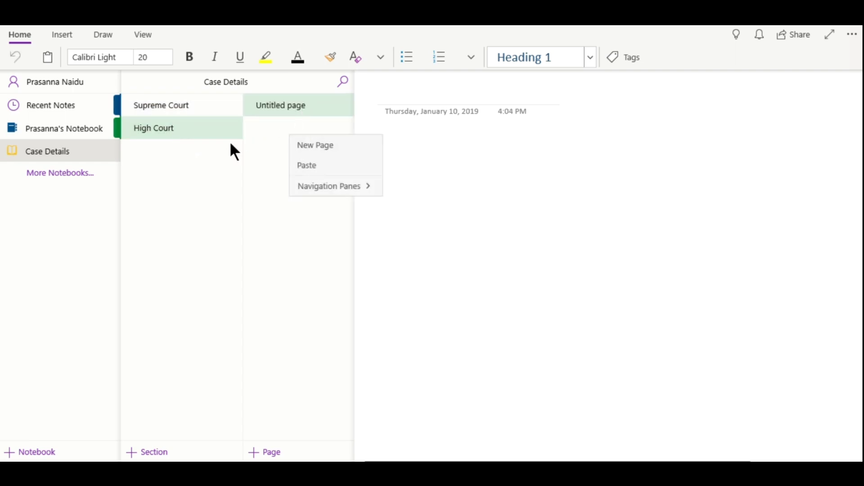
left_click(177, 98)
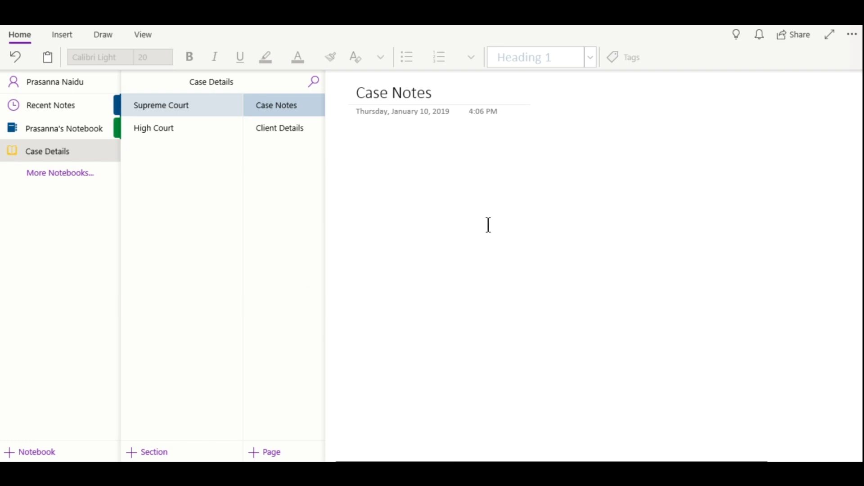
- Type a note reading 'Text' on the Case Notes page
left_click(102, 34)
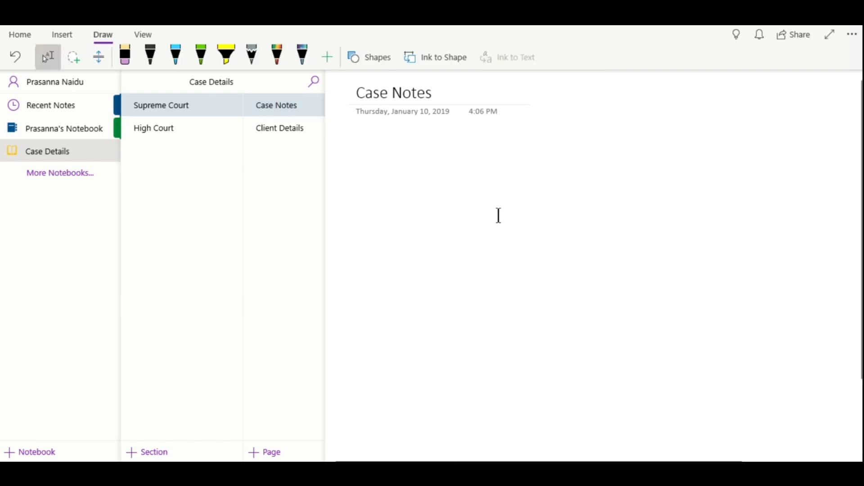
left_click_drag(437, 98, 380, 93)
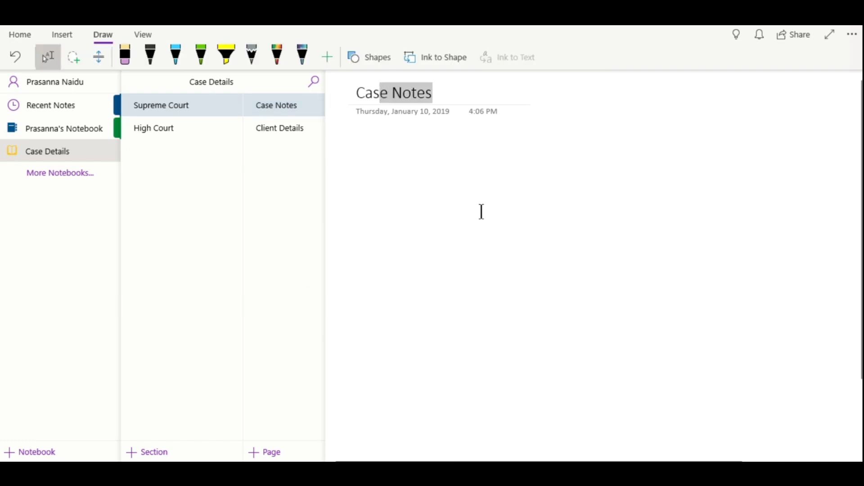
left_click(438, 182)
type("Text")
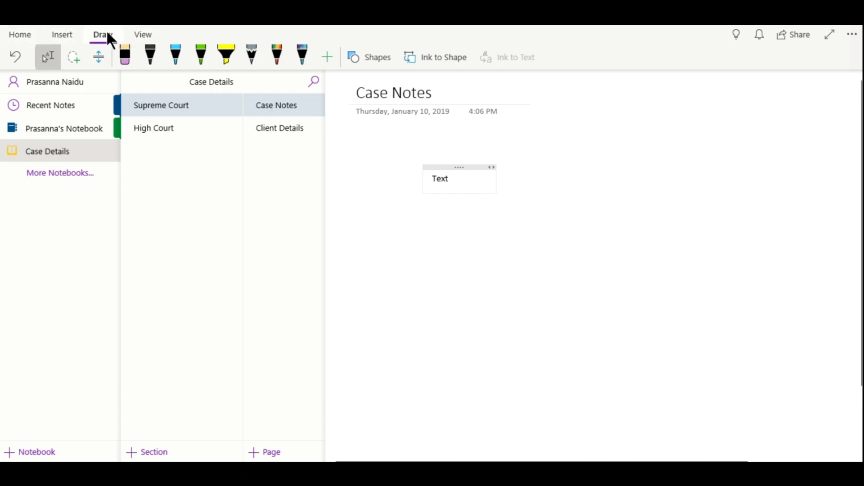
- Insert a 4-column, 3-row table below the Text note
left_click(55, 32)
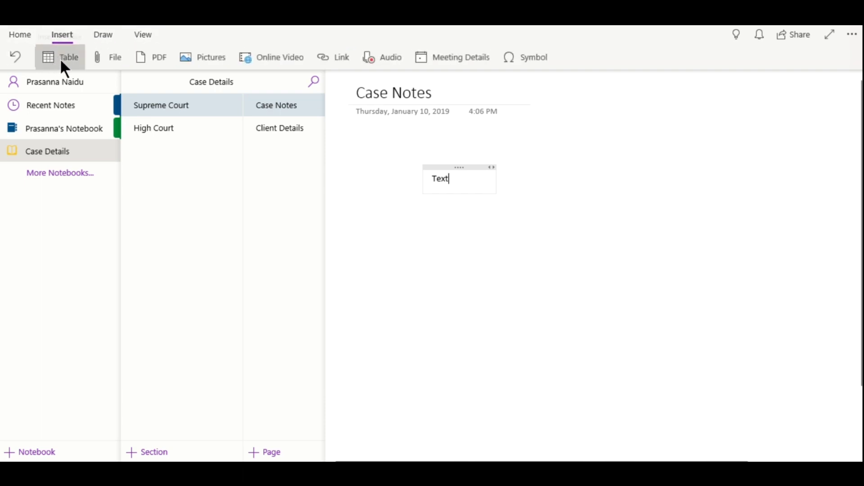
left_click(62, 60)
left_click(102, 151)
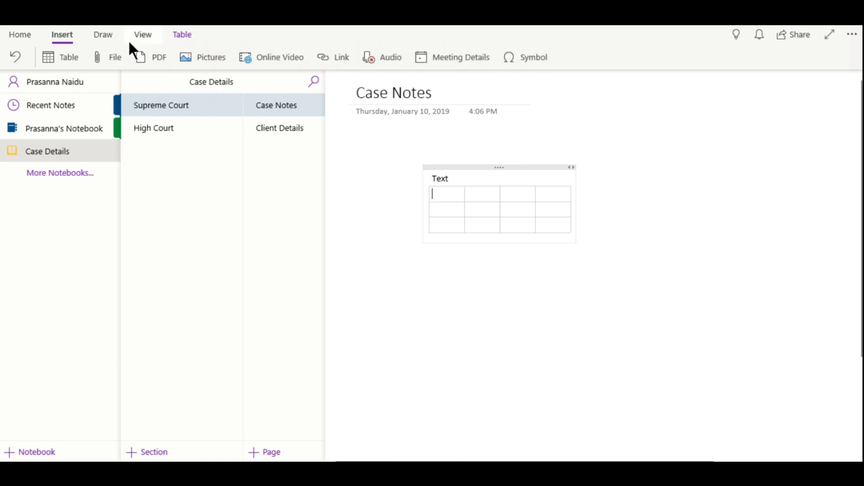
- On the Draw tab, select the Text line and choose the grey pen
left_click(110, 38)
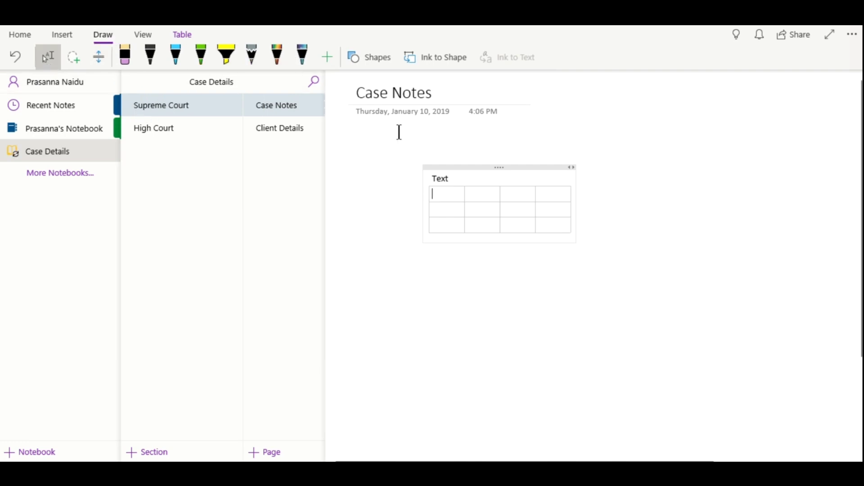
left_click(475, 147)
left_click(458, 183)
key("ctrl+a")
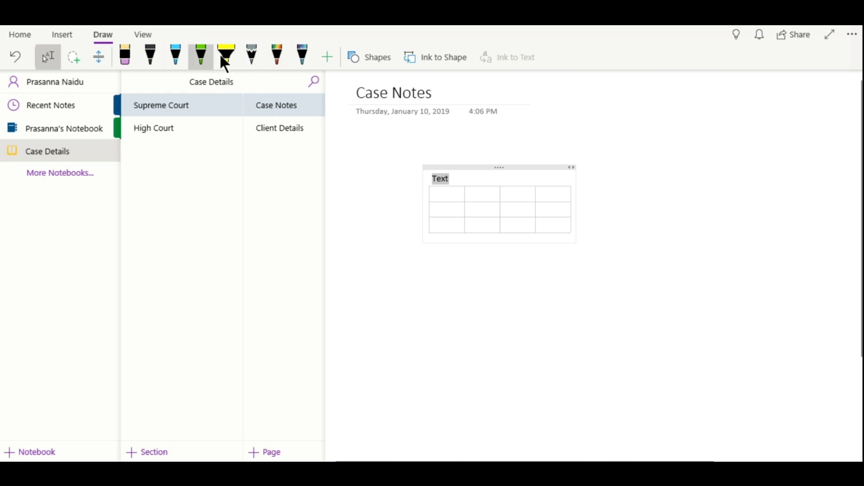
left_click(248, 54)
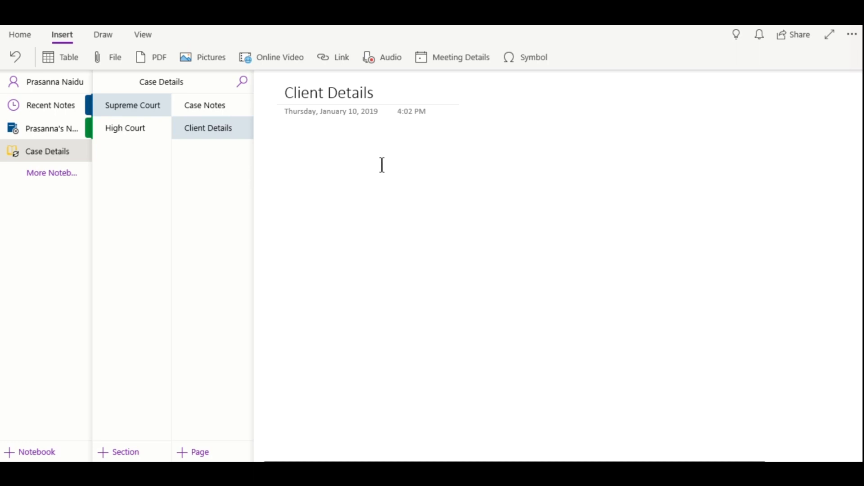
- Insert the Criminal Trial Procedure PDF as an attachment with printout on Client Details
left_click(62, 36)
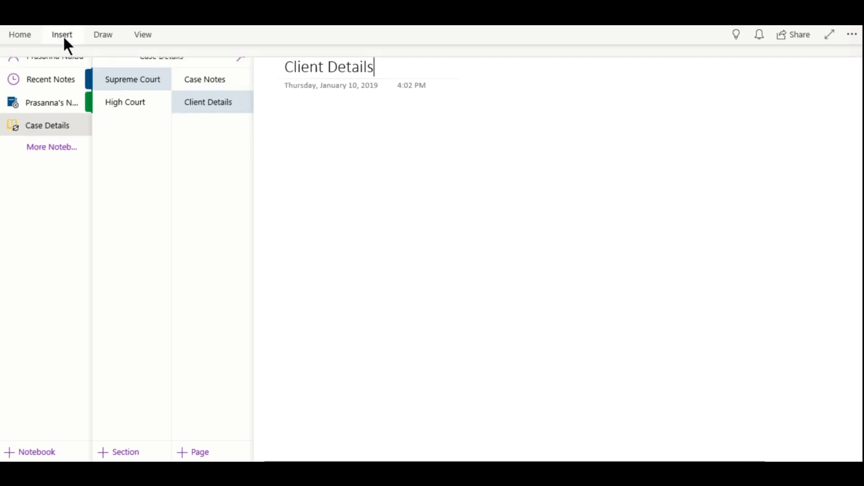
left_click(63, 35)
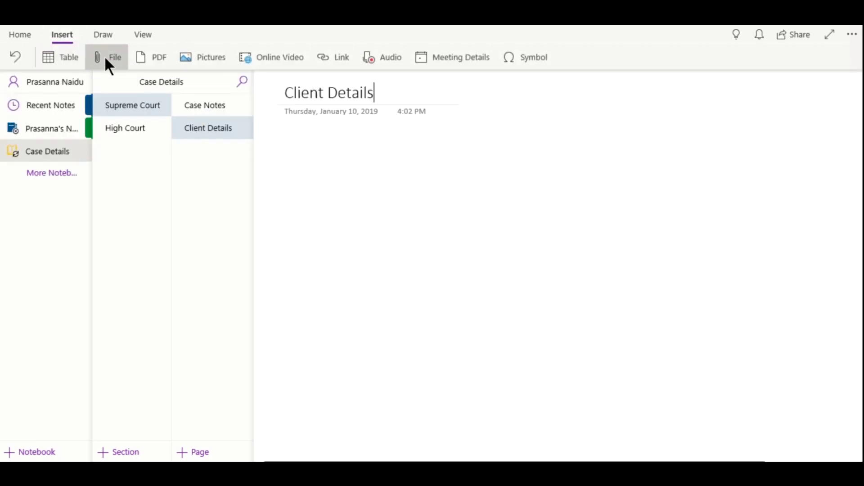
left_click(153, 59)
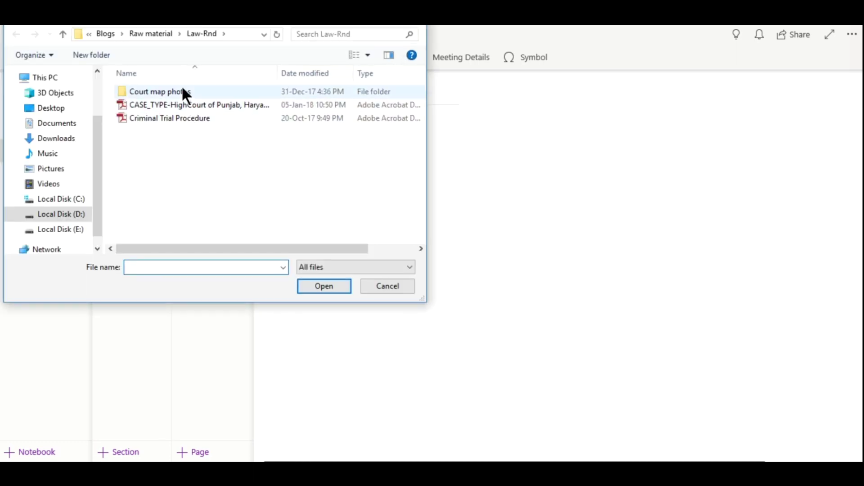
left_click(169, 115)
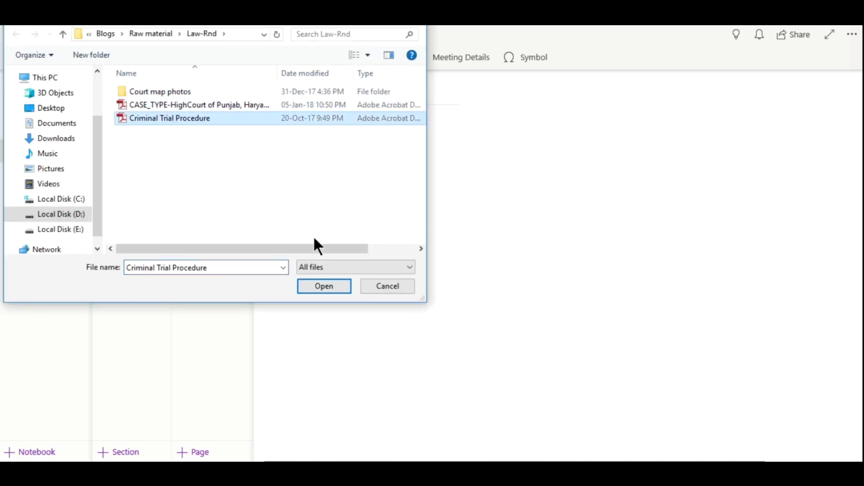
left_click(319, 290)
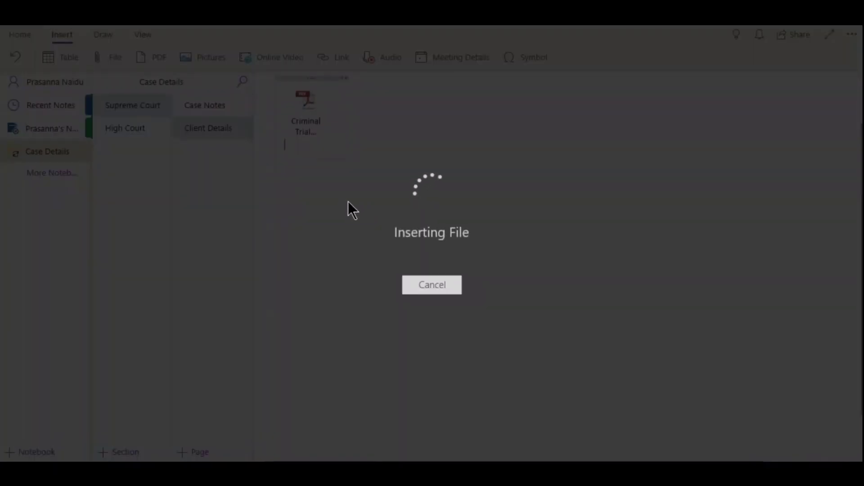
scroll(368, 230, "up", 3)
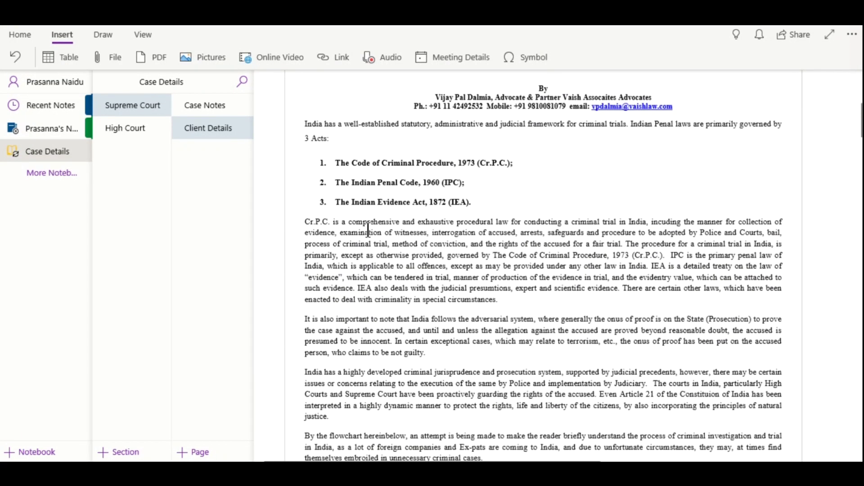
scroll(368, 230, "up", 5)
scroll(368, 230, "up", 1)
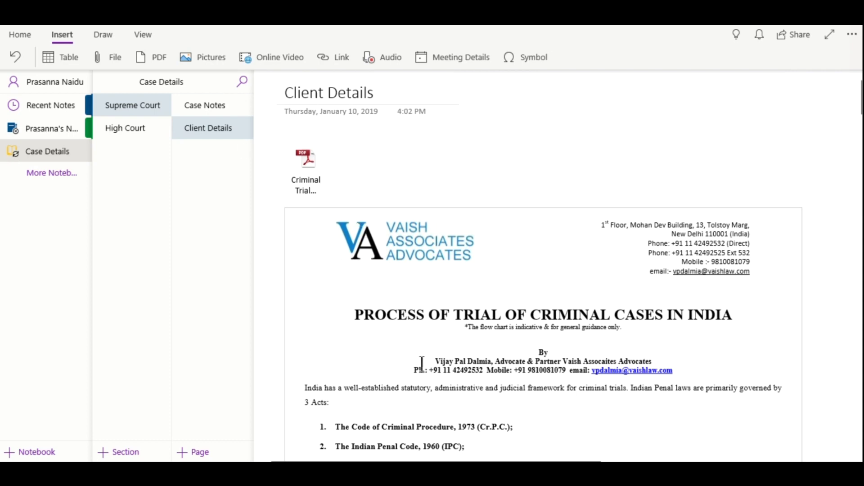
scroll(421, 364, "down", 3)
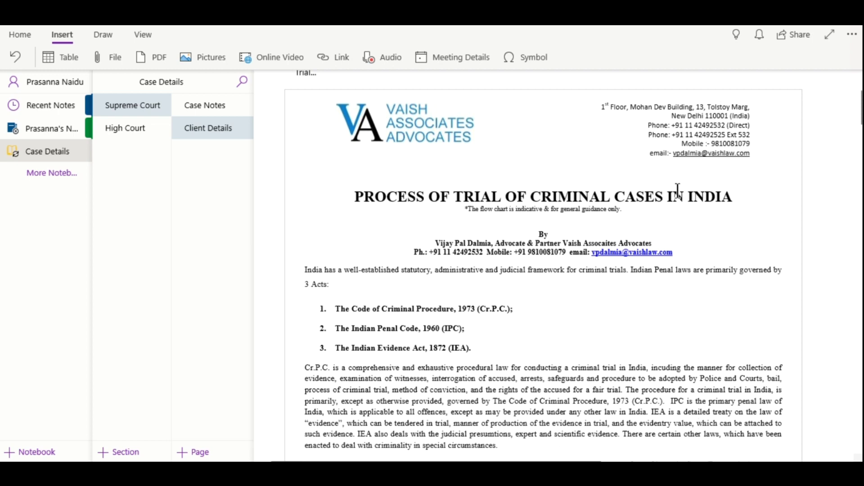
scroll(641, 271, "up", 1)
scroll(639, 272, "down", 3)
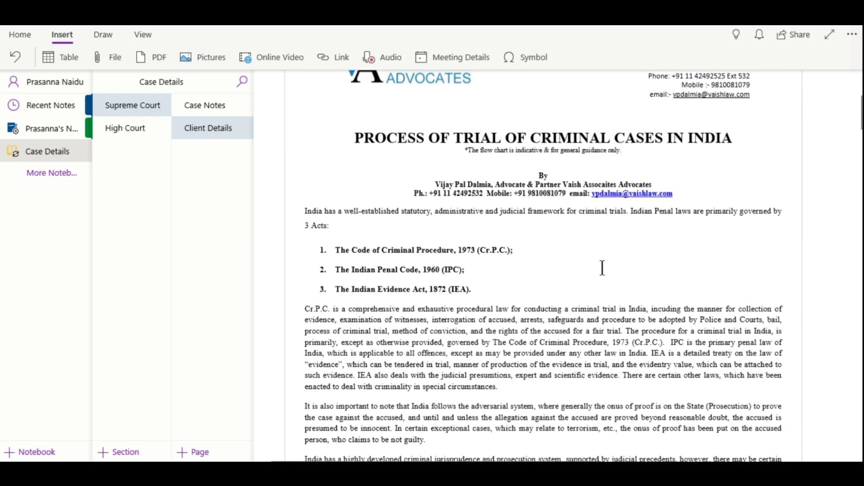
left_click(594, 246)
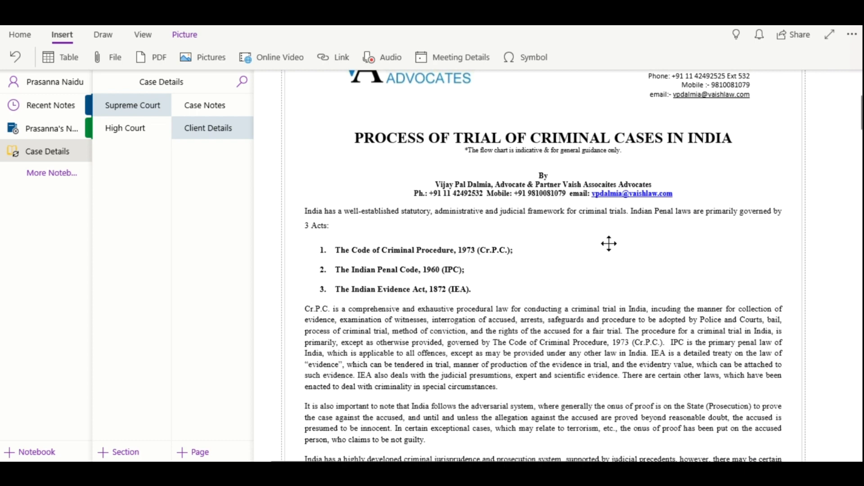
- Type a bold italic 'Comments' note and move it to the printout's right margin
left_click(625, 235)
type("Comm")
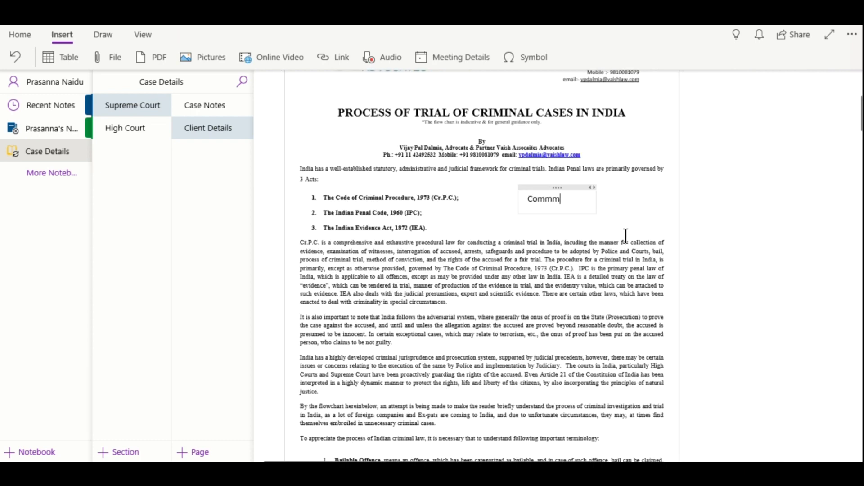
type("ments")
key("Left")
key("Left")
key("Left")
key("BackSpace")
key("ctrl+a")
key("ctrl+b")
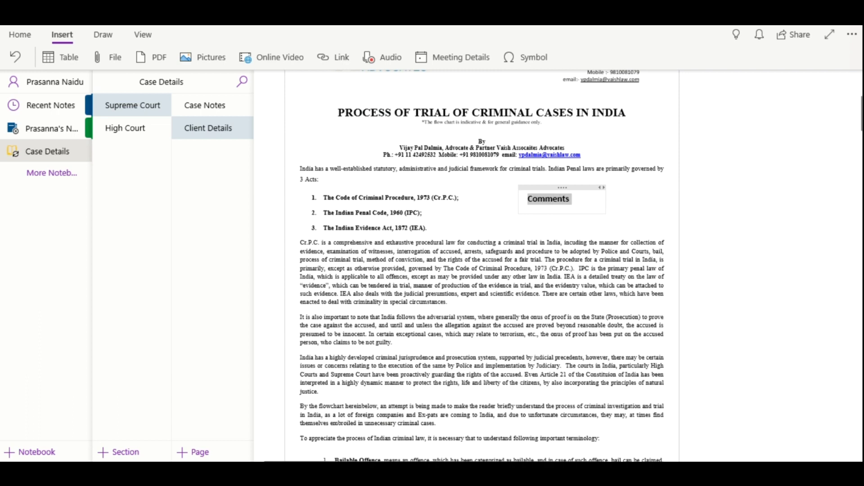
key("ctrl+i")
left_click_drag(563, 188, 758, 127)
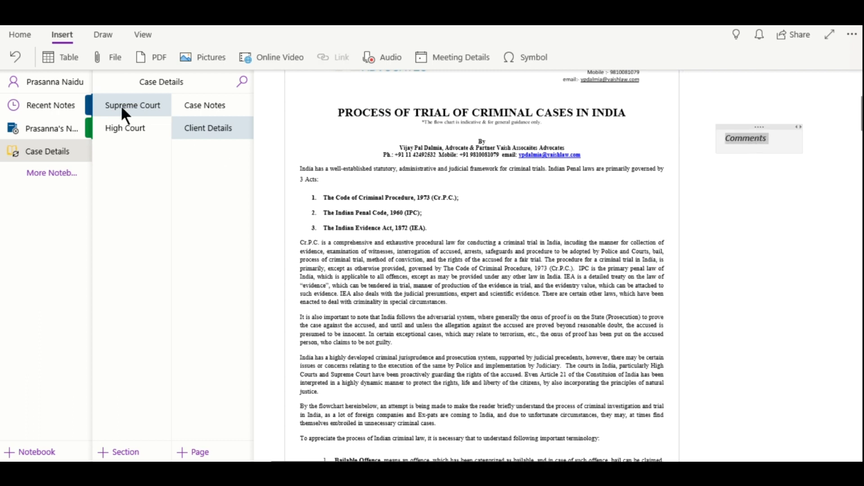
left_click(98, 34)
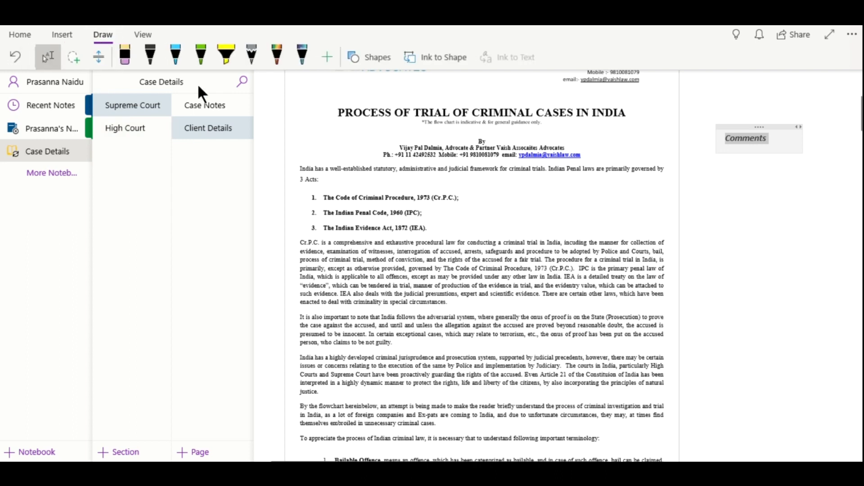
- With the grey pencil, draw an arrow to Comments and underline 'by also incorporating the principles'
left_click(250, 56)
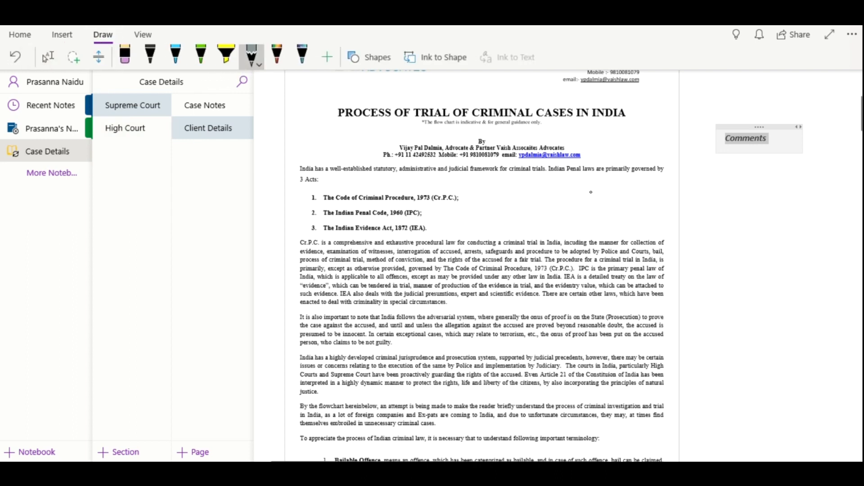
left_click_drag(584, 189, 728, 160)
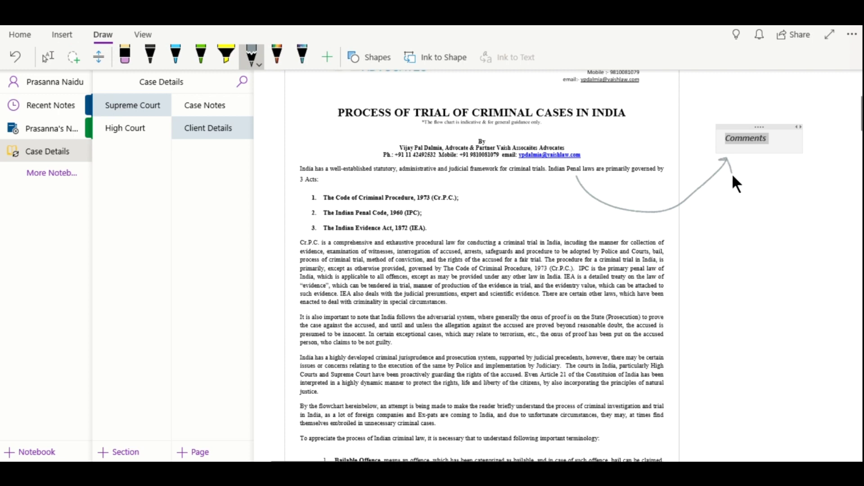
scroll(695, 250, "up", 2)
scroll(702, 270, "up", 1)
scroll(702, 270, "up", 1)
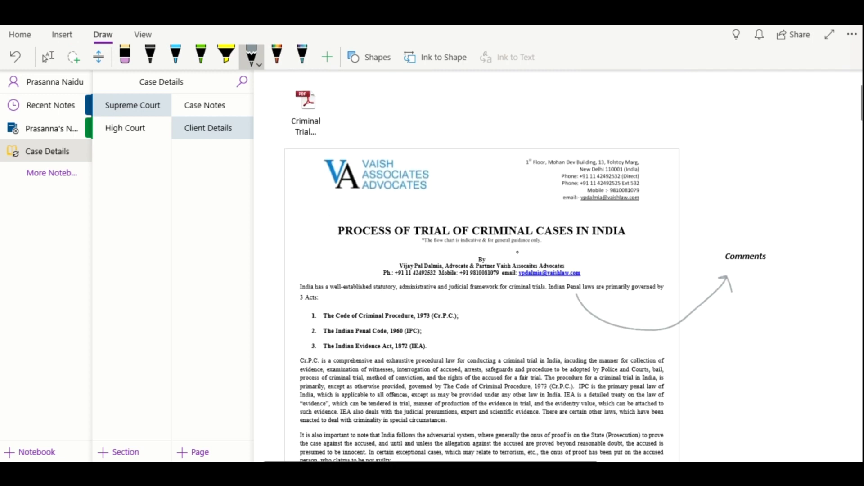
scroll(776, 315, "down", 1)
scroll(760, 240, "down", 1)
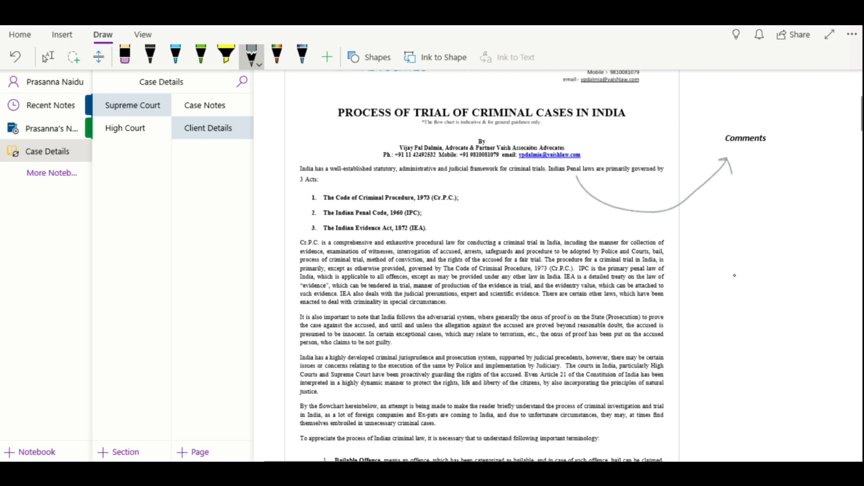
scroll(539, 346, "down", 1)
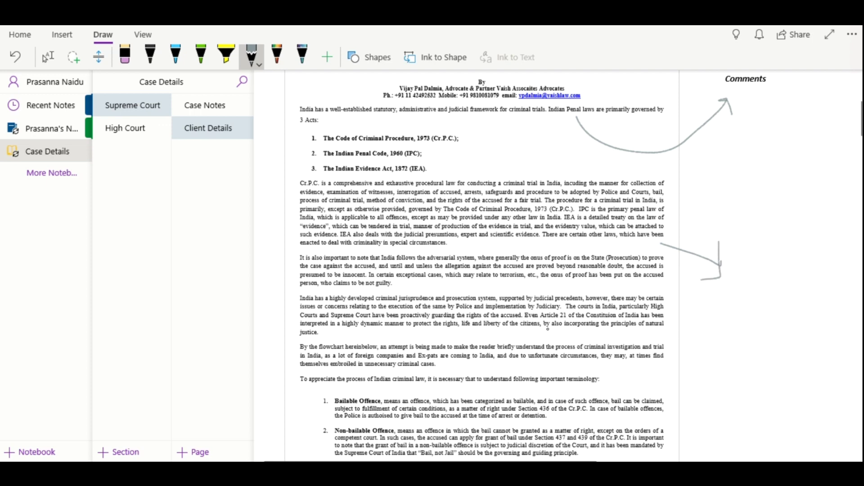
left_click_drag(542, 328, 559, 333)
- Insert a 5-column, 2-row table on Client Details and move it up the page
left_click(222, 131)
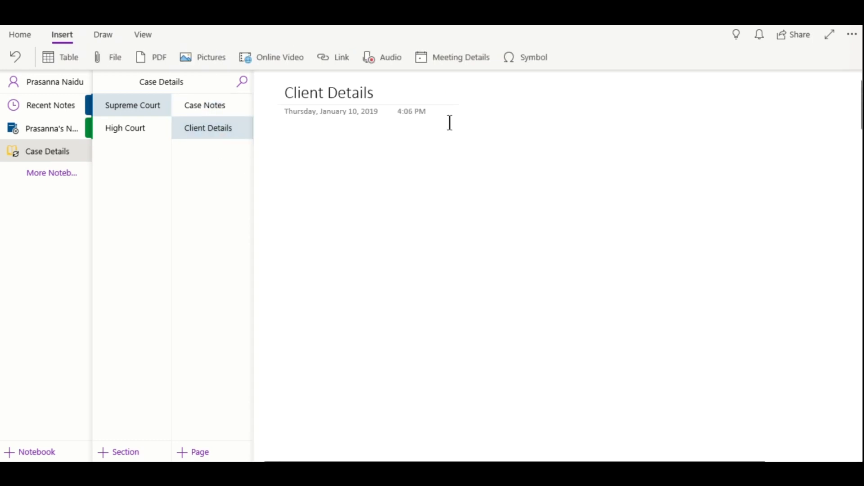
left_click(61, 59)
left_click(125, 132)
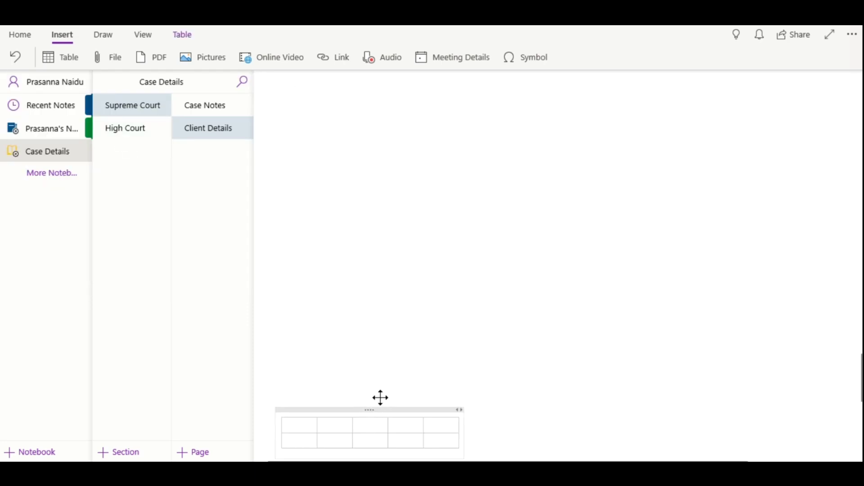
mouse_move(368, 410)
left_mouse_down()
mouse_move(426, 188)
mouse_move(424, 140)
left_mouse_up()
- Fill the table's header row with Name, Add, Contact and Image, then return to Case Notes
left_click(369, 151)
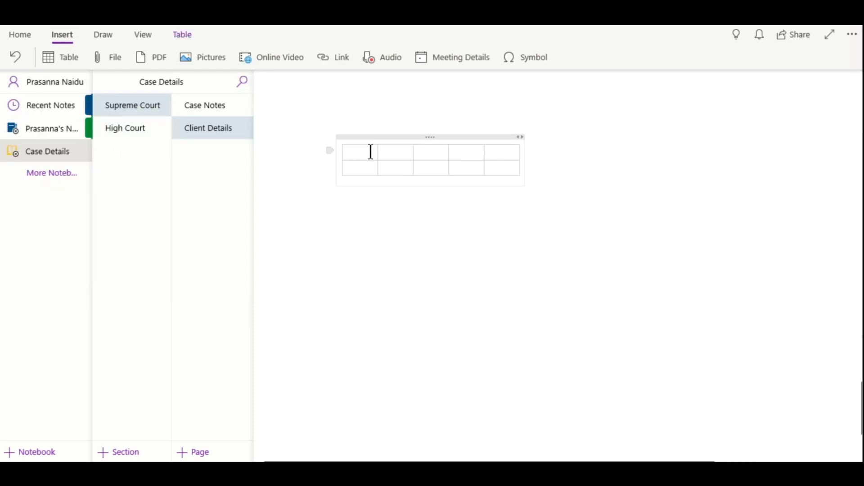
type("Nmae")
left_click(383, 152)
key("BackSpace")
type("me")
left_click(395, 153)
type("Add")
left_click(427, 152)
type("Conta")
type("ct")
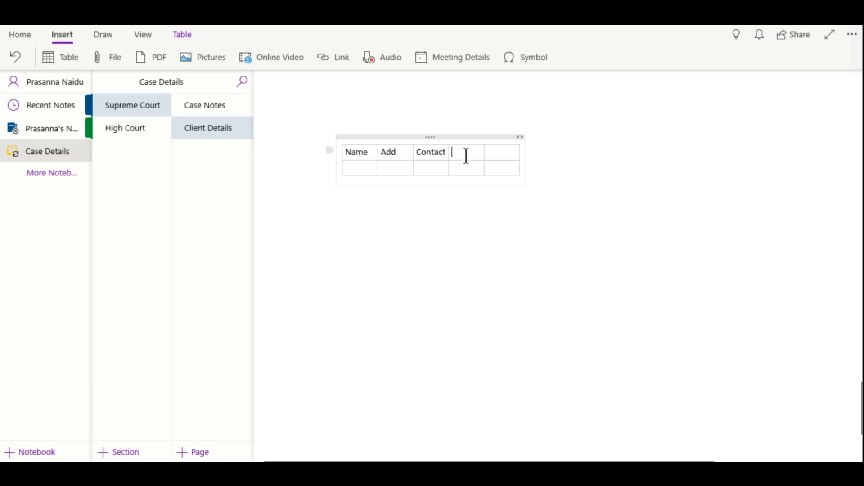
type(" Image")
left_click(476, 168)
key("ctrl+Page_Up")
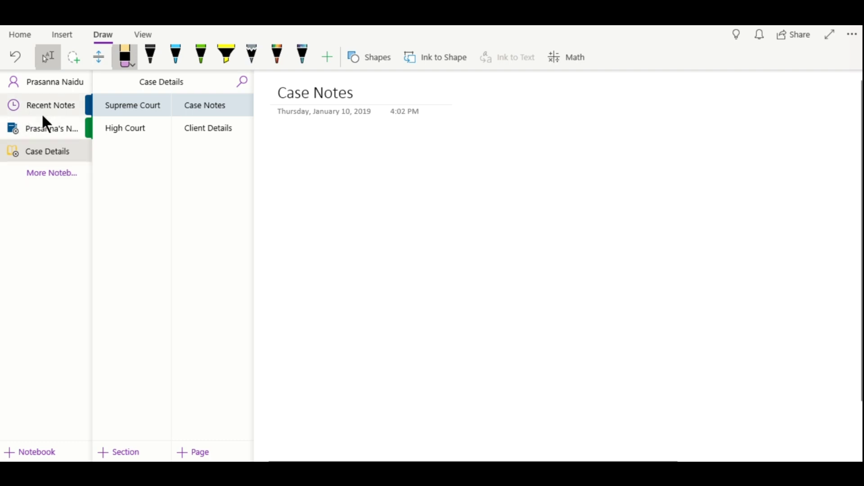
- Open the personal notebook to show its Quick Notes section and Blawg page
left_click(36, 127)
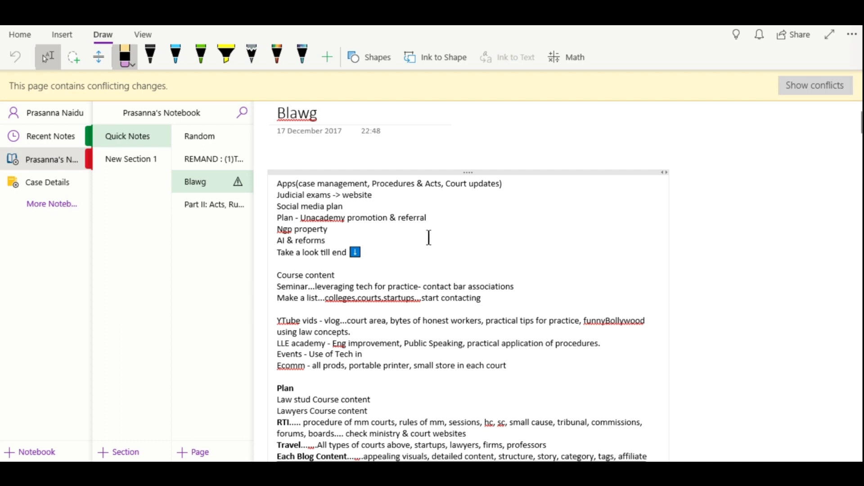
left_click_drag(428, 237, 543, 417)
left_click_drag(549, 374, 355, 250)
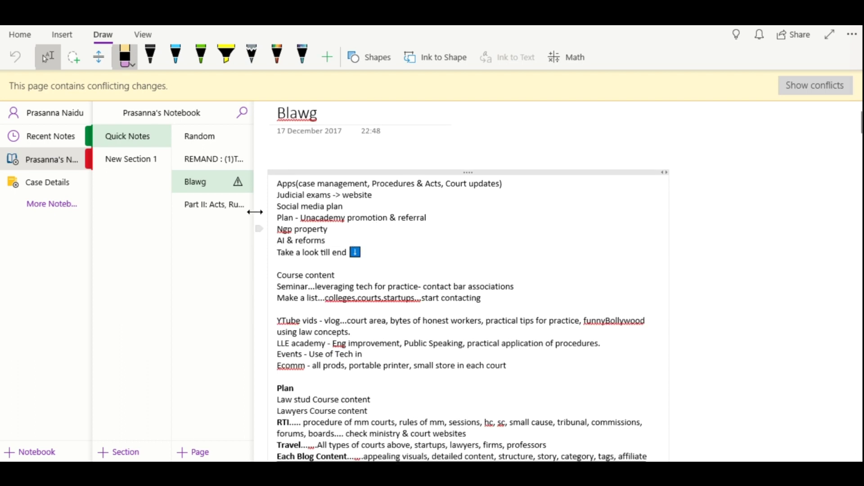